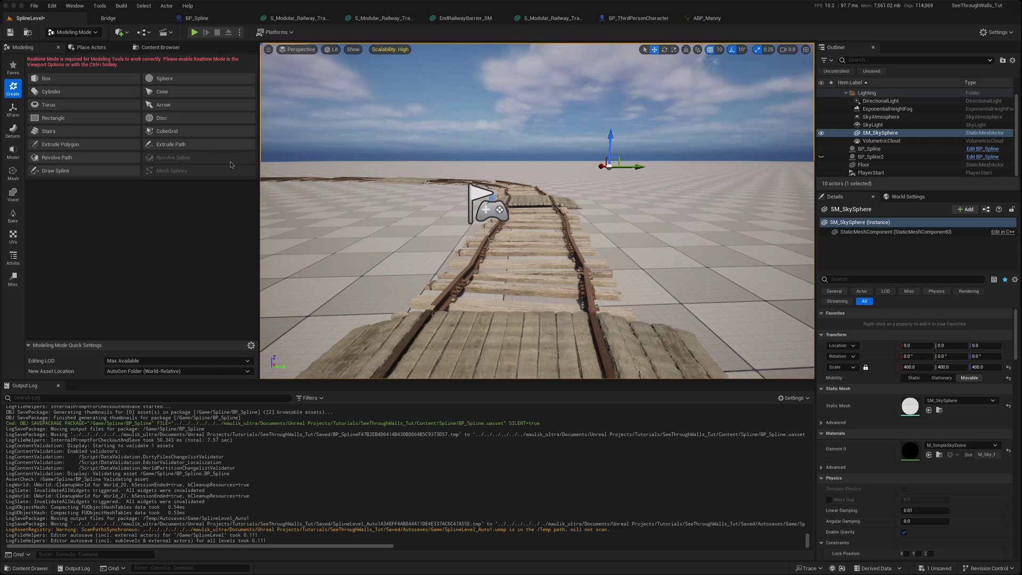
# Step: Open the Content Browser, then play-test the level, running the character along the curving railway track
pyautogui.click(154, 47)
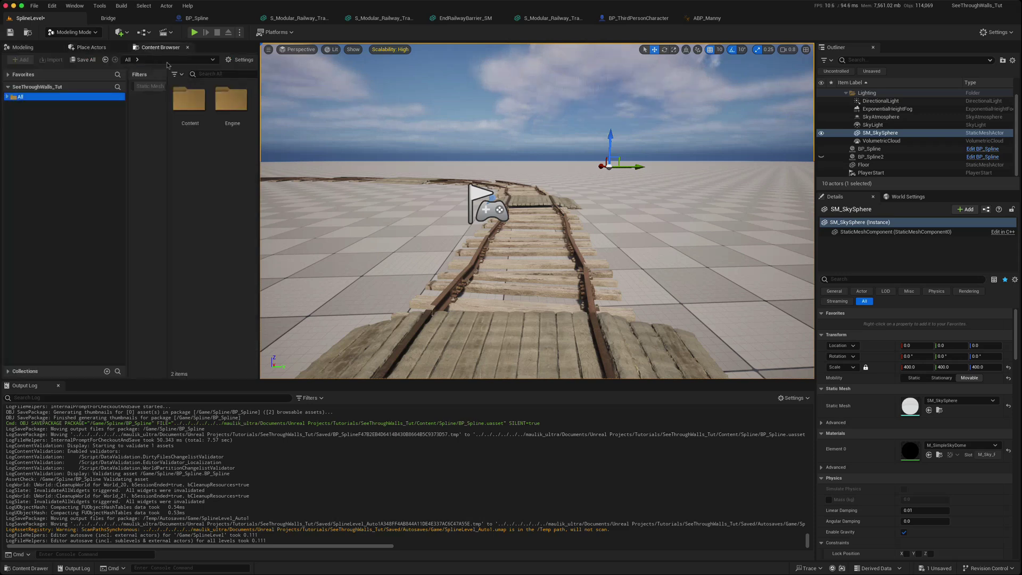
pyautogui.hotkey('alt', 'p')
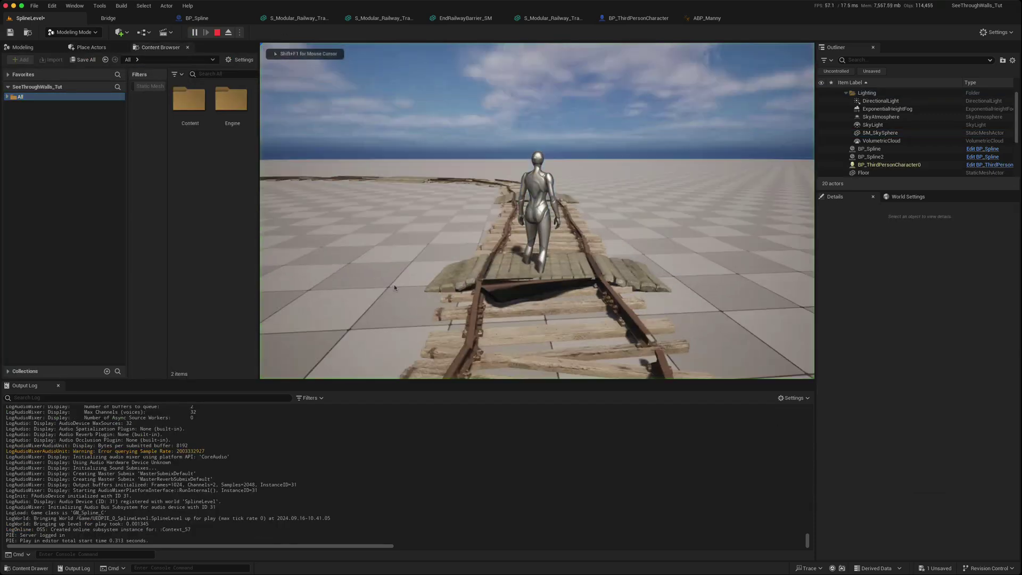
pyautogui.press('w')
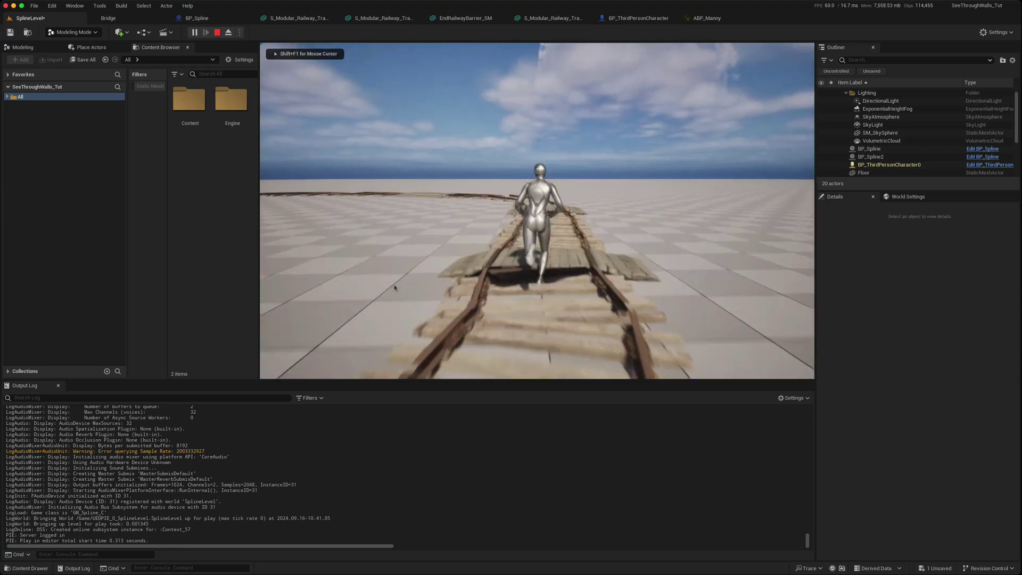
pyautogui.press('w')
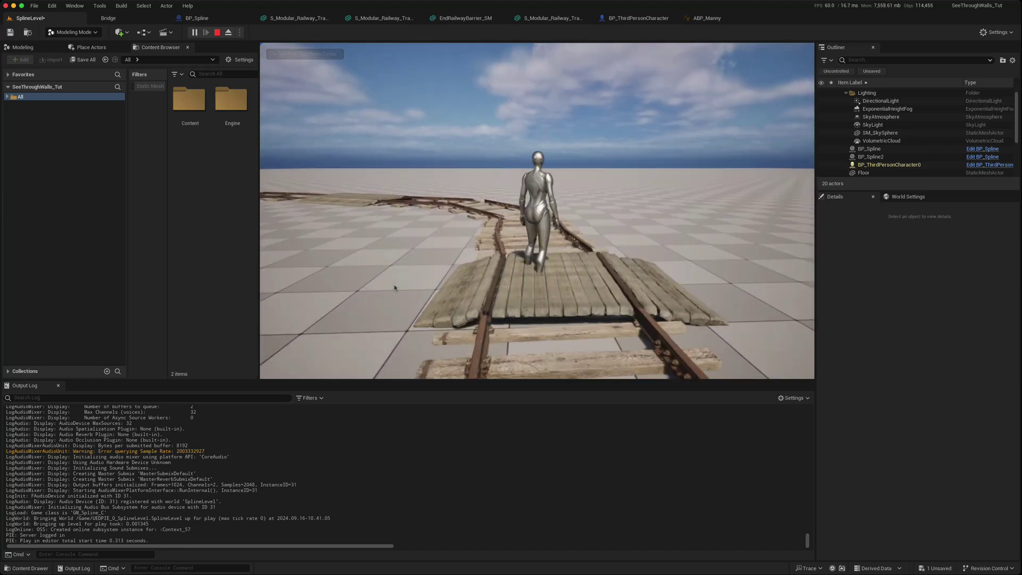
pyautogui.press('w')
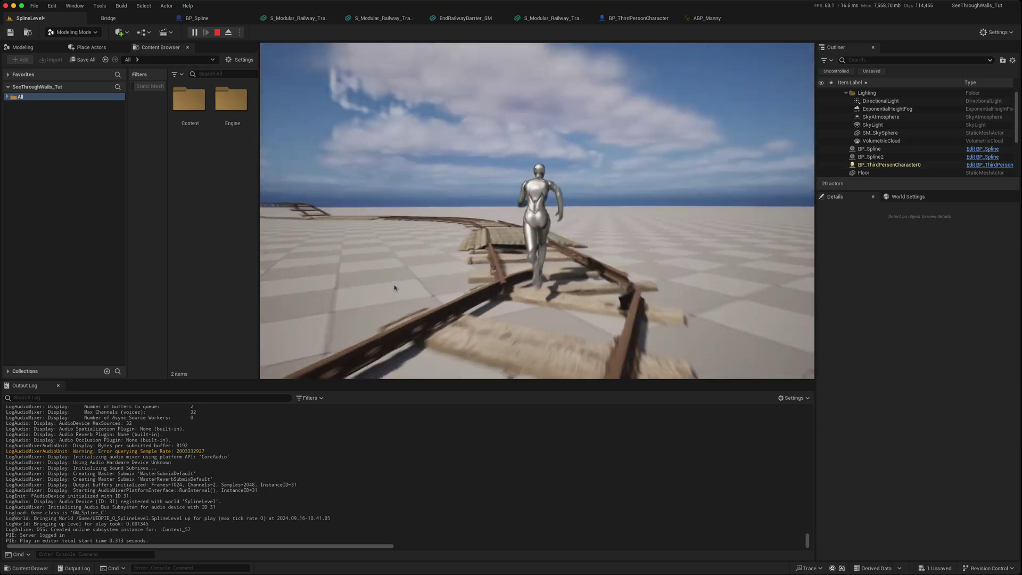
pyautogui.press('w')
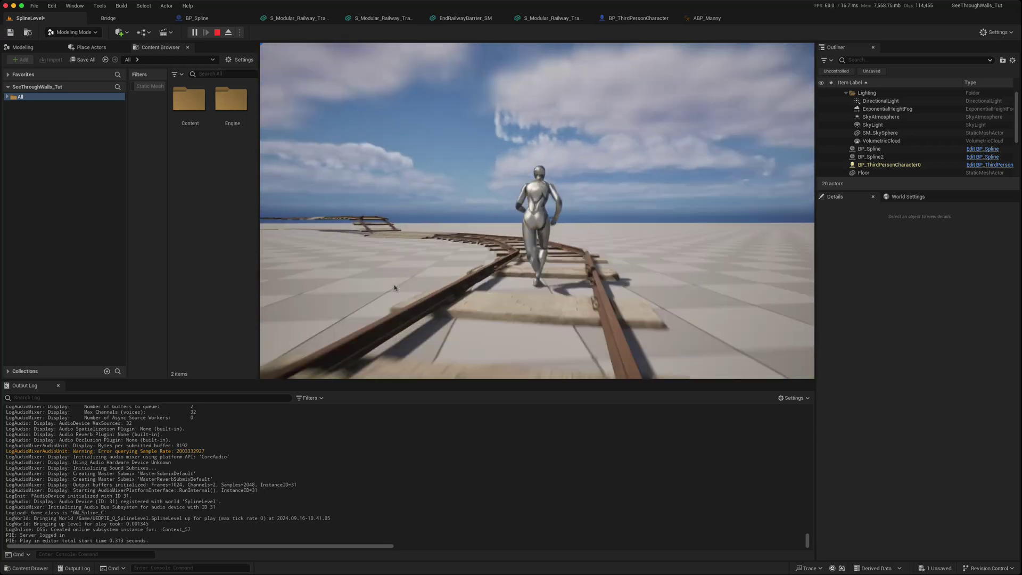
pyautogui.press('w')
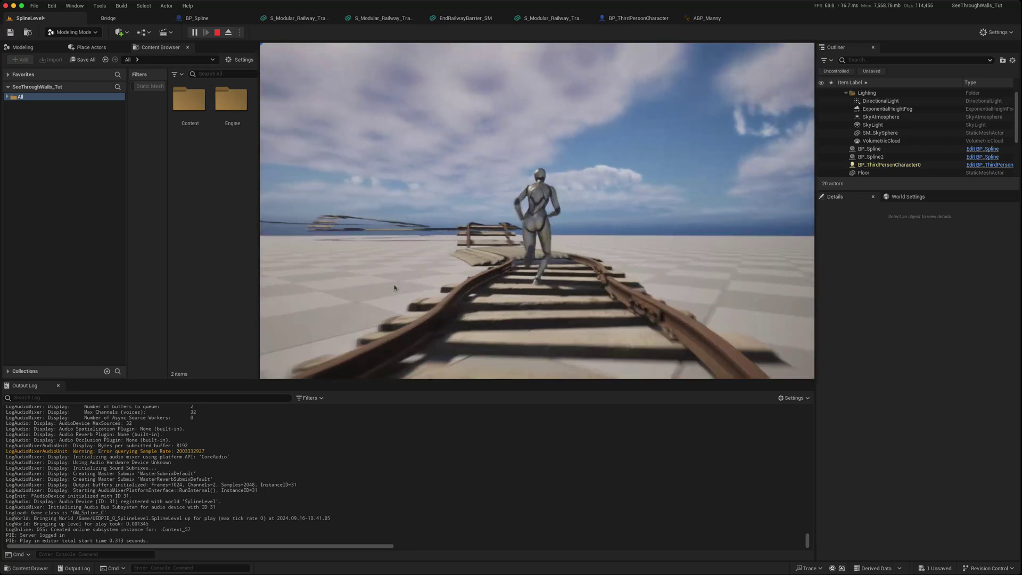
pyautogui.press('w')
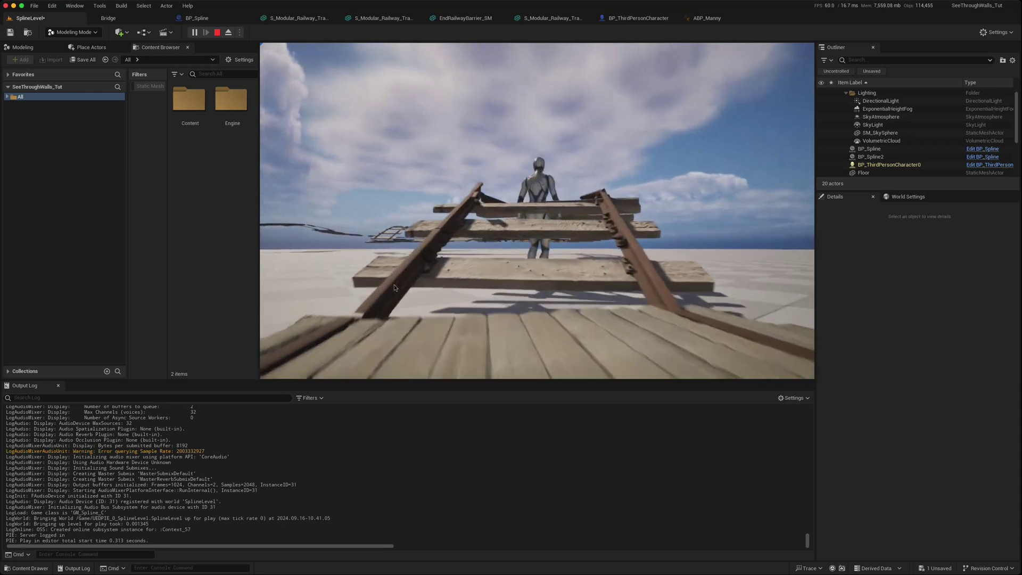
pyautogui.press('s')
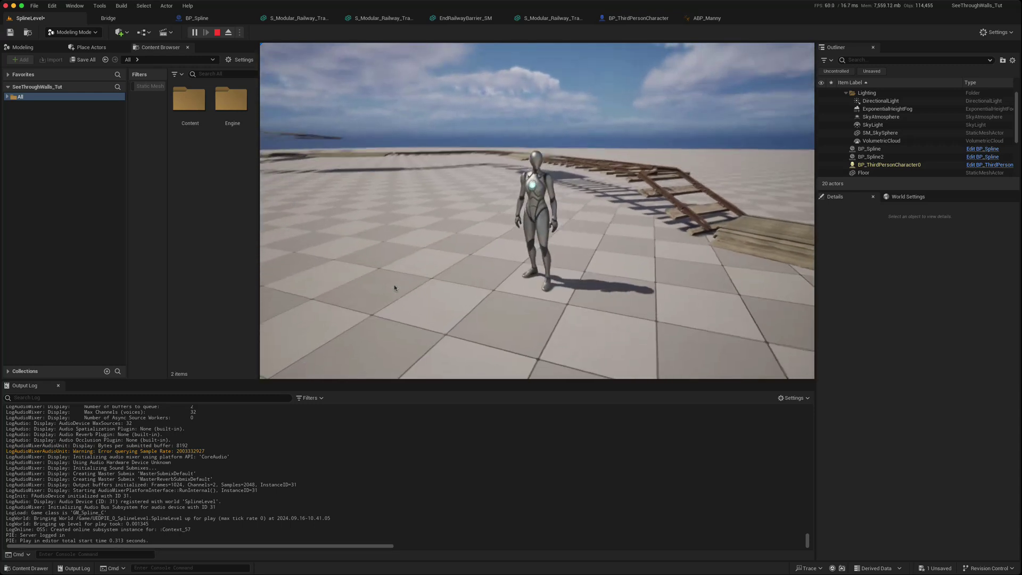
# Step: Stop play, orbit the viewport, and open S_Modular_Railway_Track_Crossing in the static mesh editor
pyautogui.press('Escape')
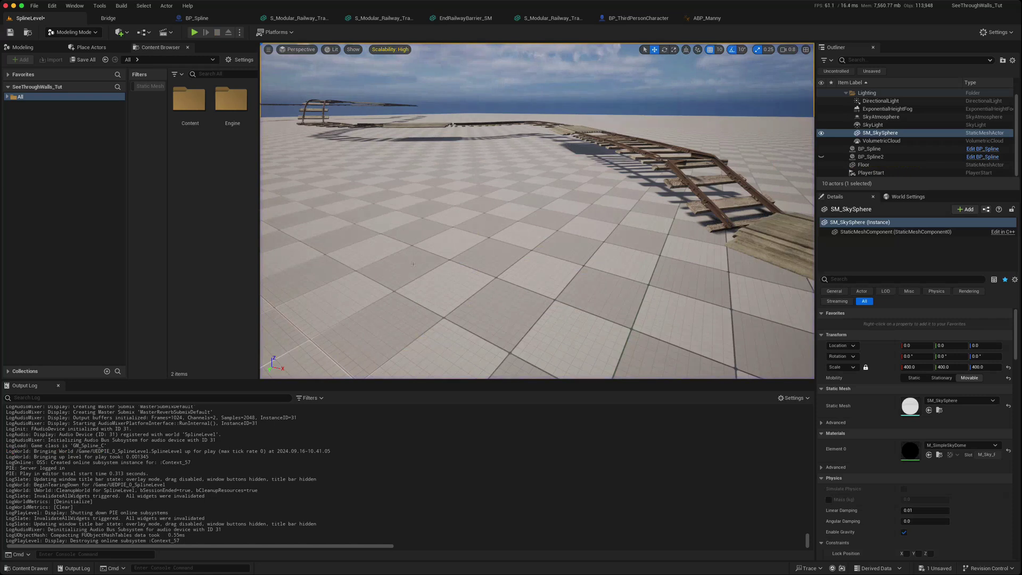
pyautogui.click(354, 50)
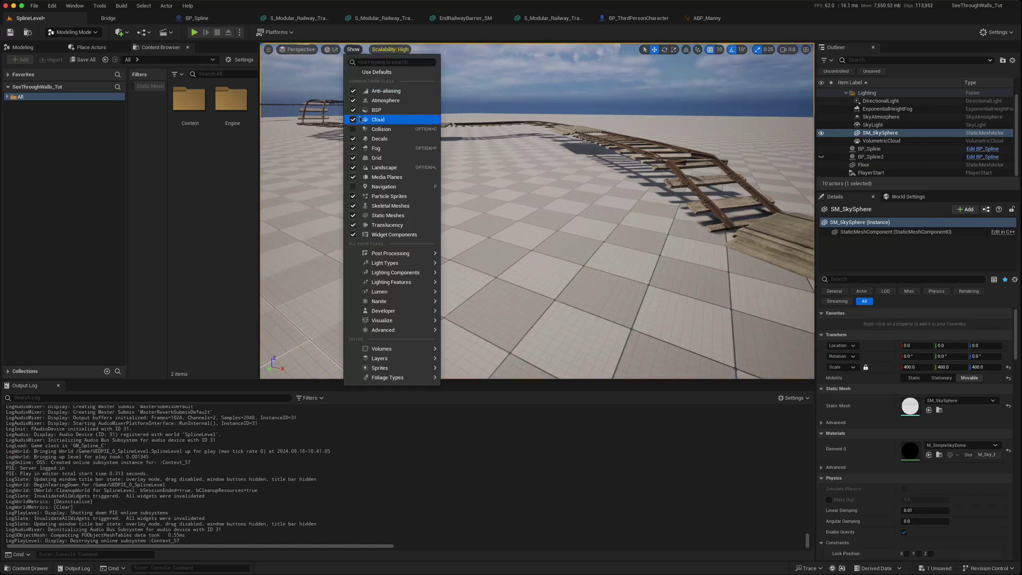
pyautogui.click(565, 211)
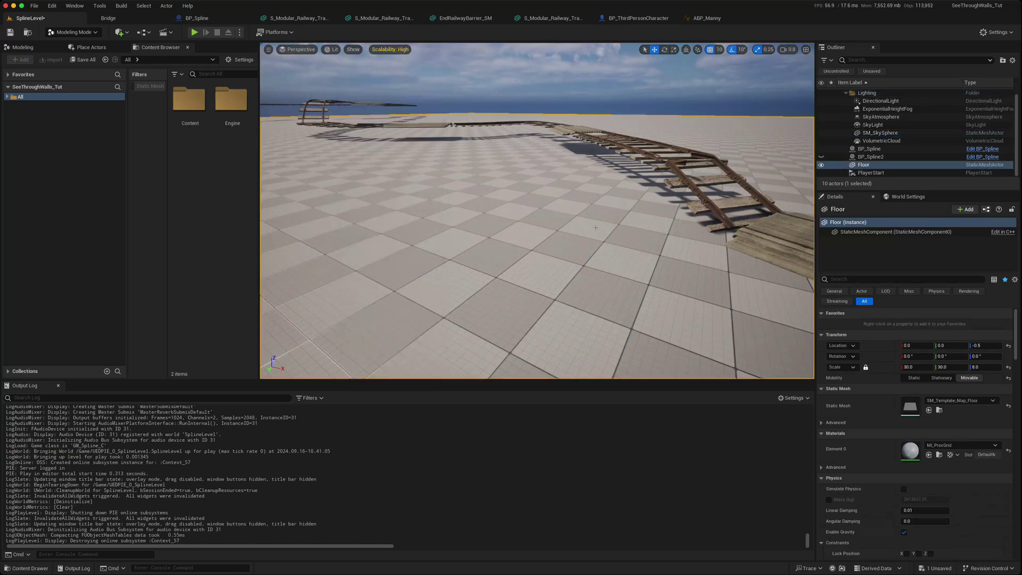
pyautogui.moveTo(566, 210); pyautogui.dragTo(651, 252, button='right')
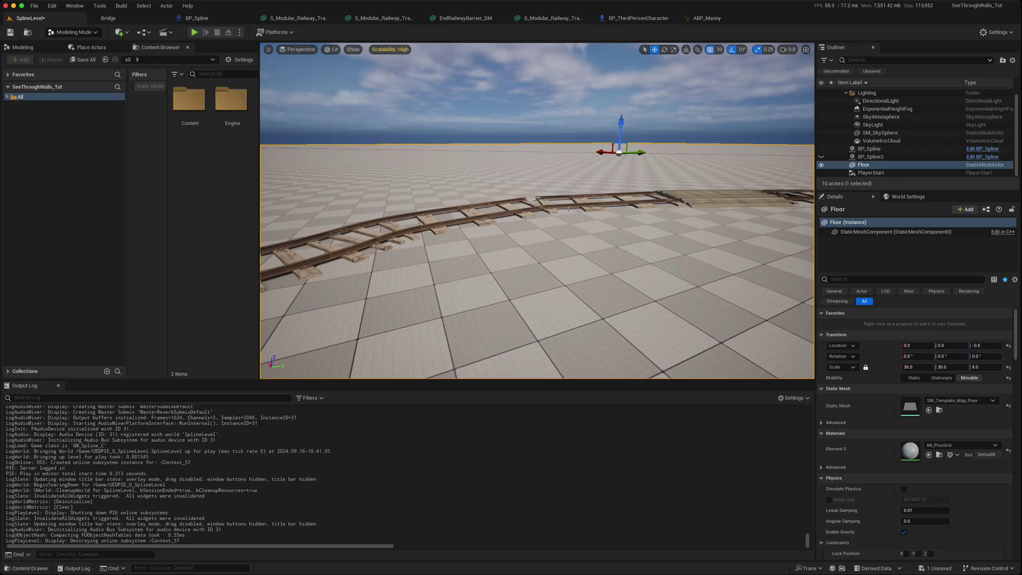
pyautogui.click(298, 18)
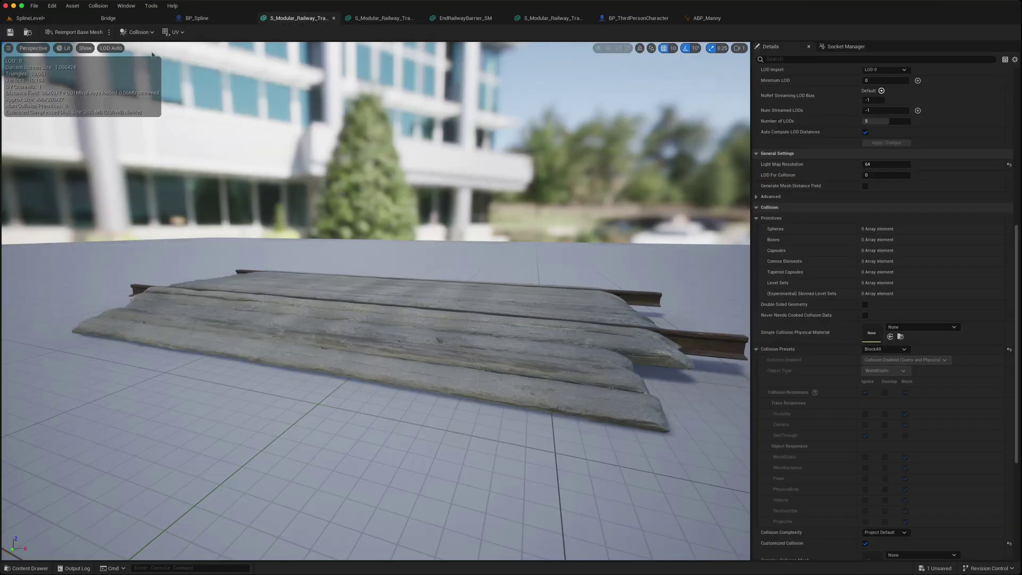
# Step: Add a box simplified collision to the crossing plank mesh and check it in Details
pyautogui.click(145, 33)
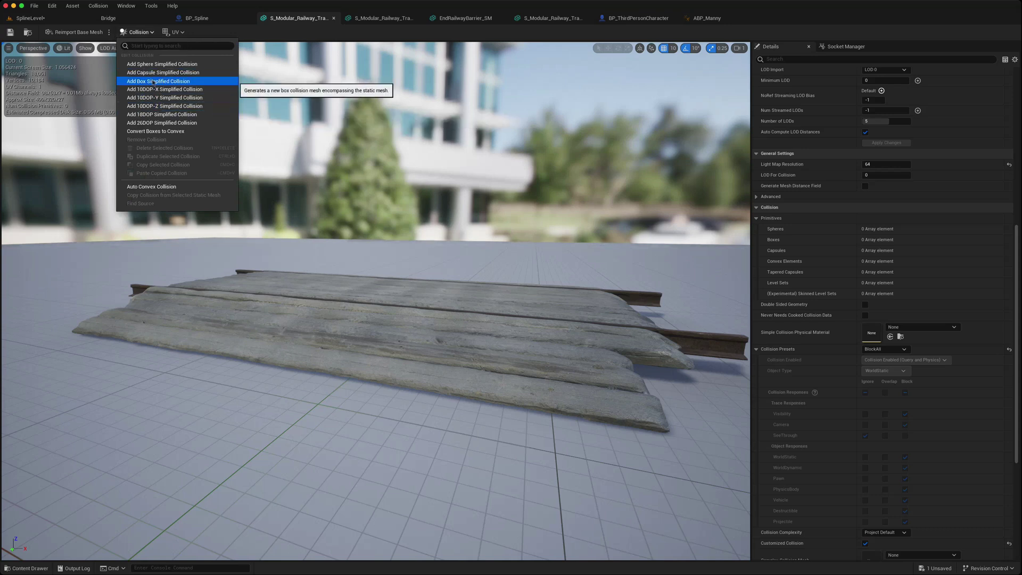
pyautogui.click(154, 81)
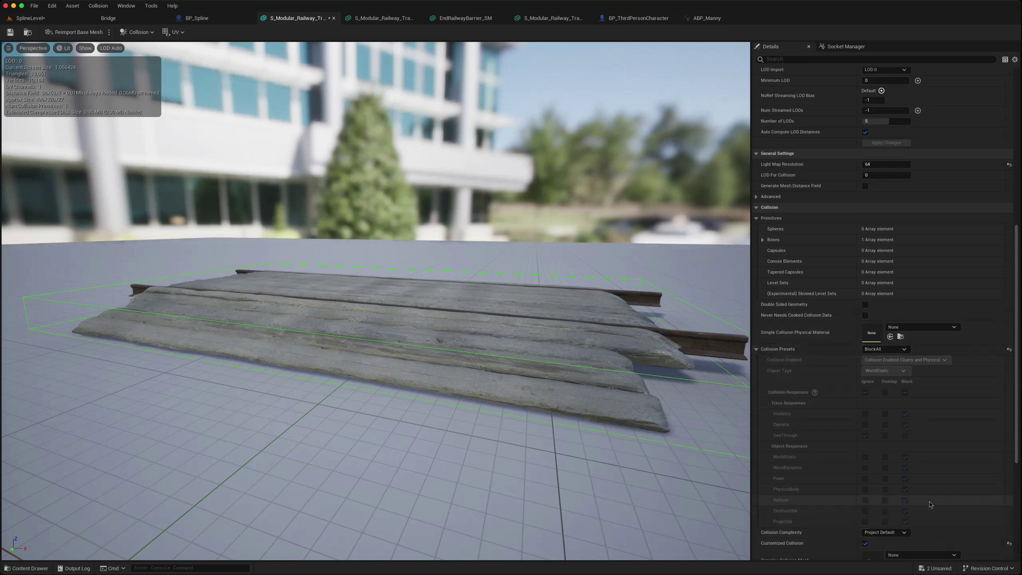
pyautogui.scroll(-1, 930, 505)
pyautogui.scroll(-3, 930, 505)
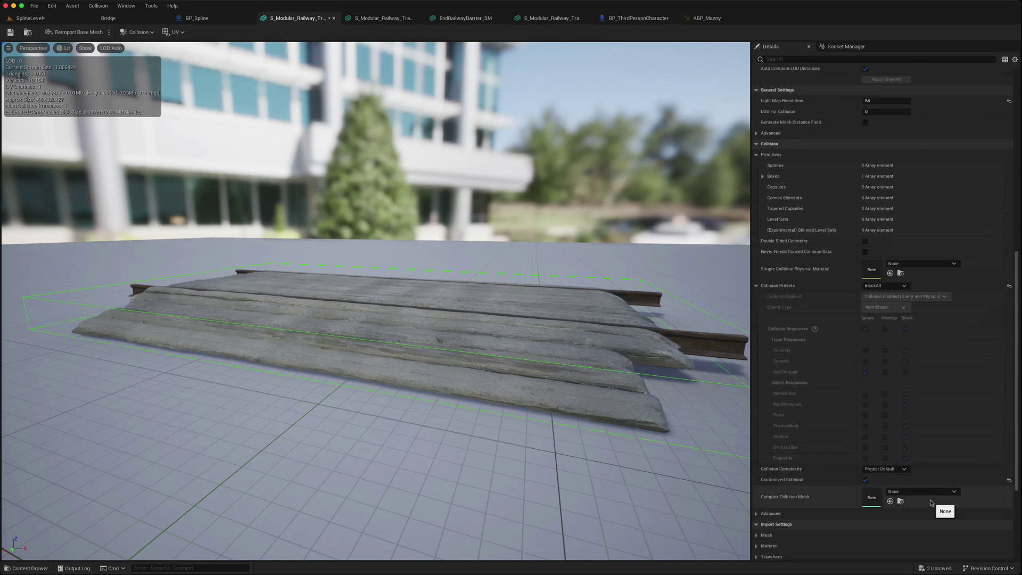
pyautogui.scroll(4, 833, 371)
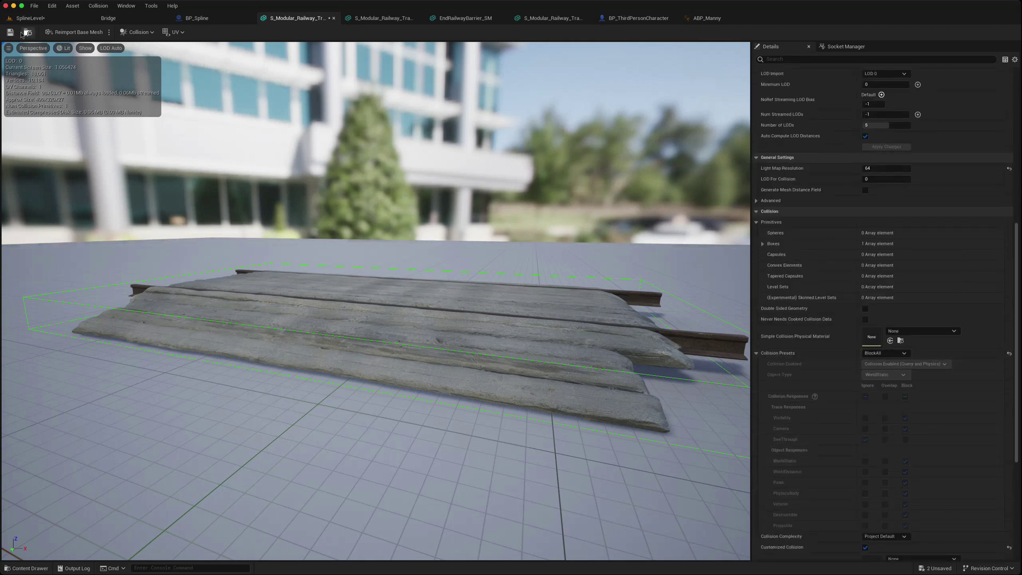
# Step: Add box simplified collisions to the ramp, EndRailwayBarrier_SM and rail track section meshes
pyautogui.click(373, 18)
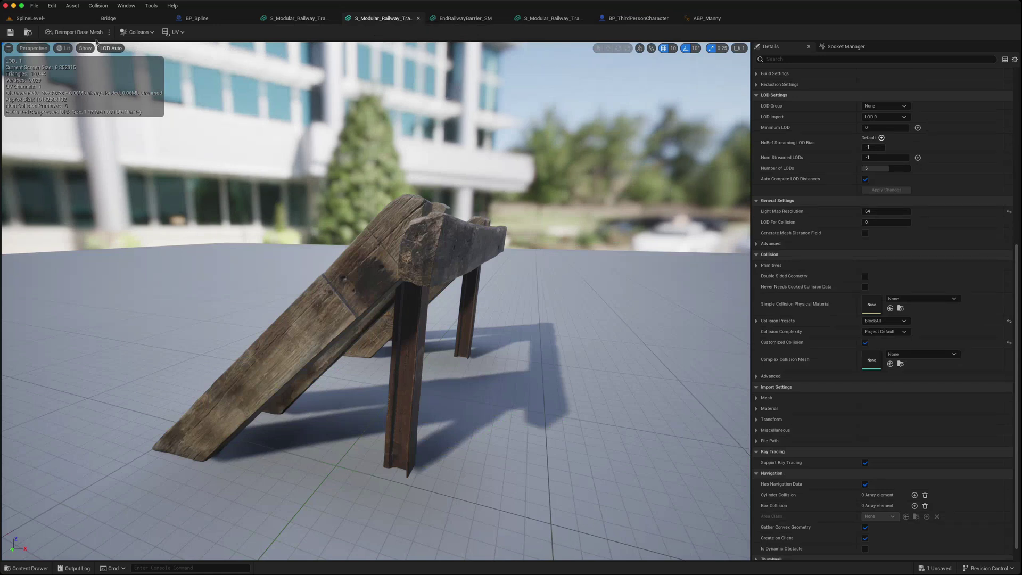
pyautogui.click(136, 33)
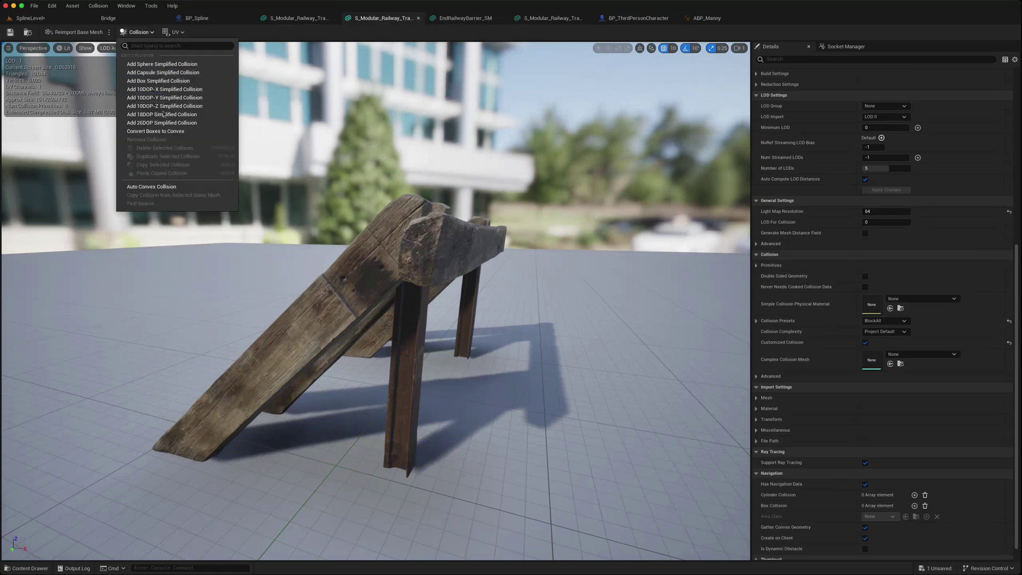
pyautogui.click(160, 80)
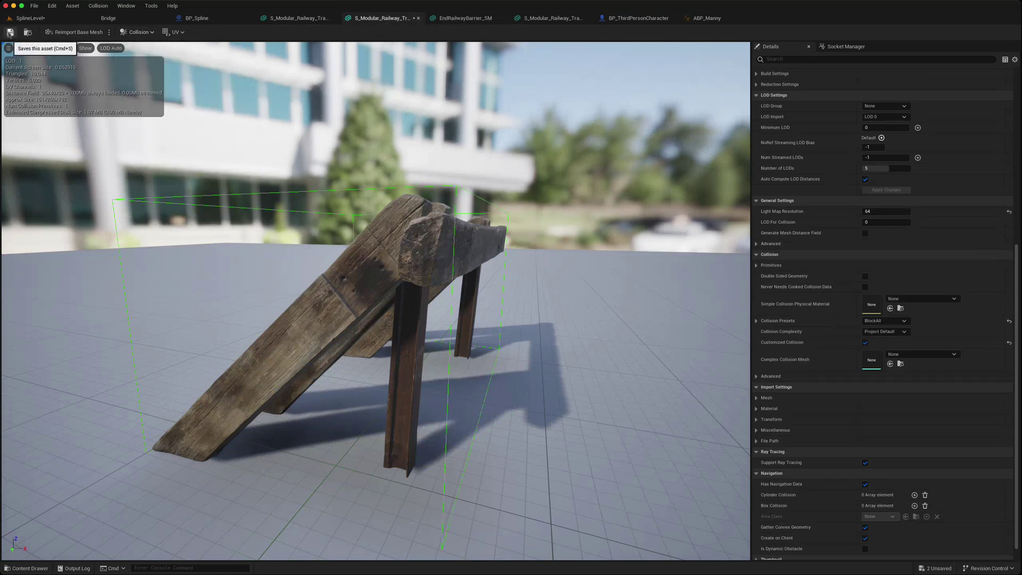
pyautogui.click(458, 20)
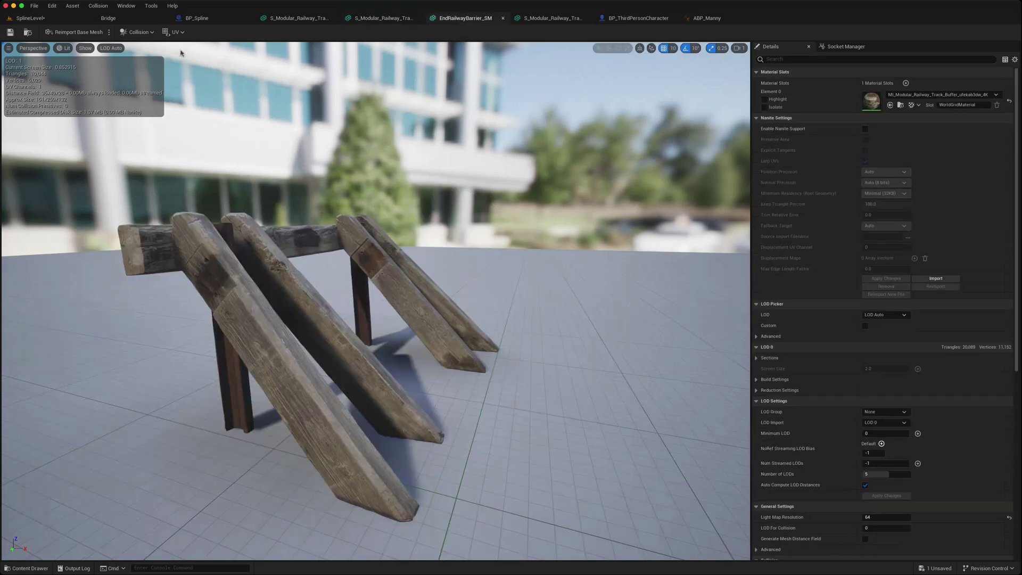
pyautogui.click(138, 33)
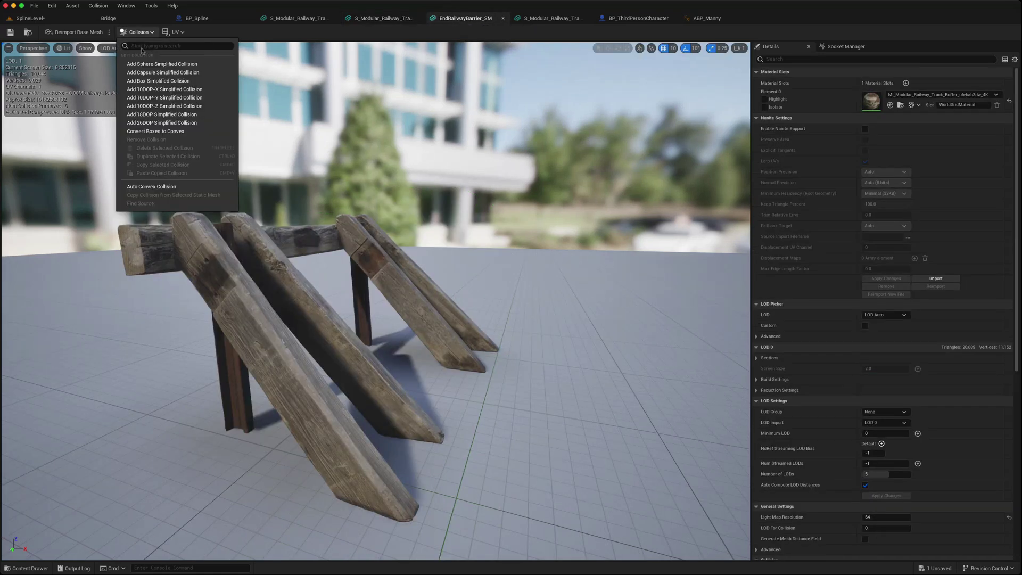
pyautogui.click(159, 86)
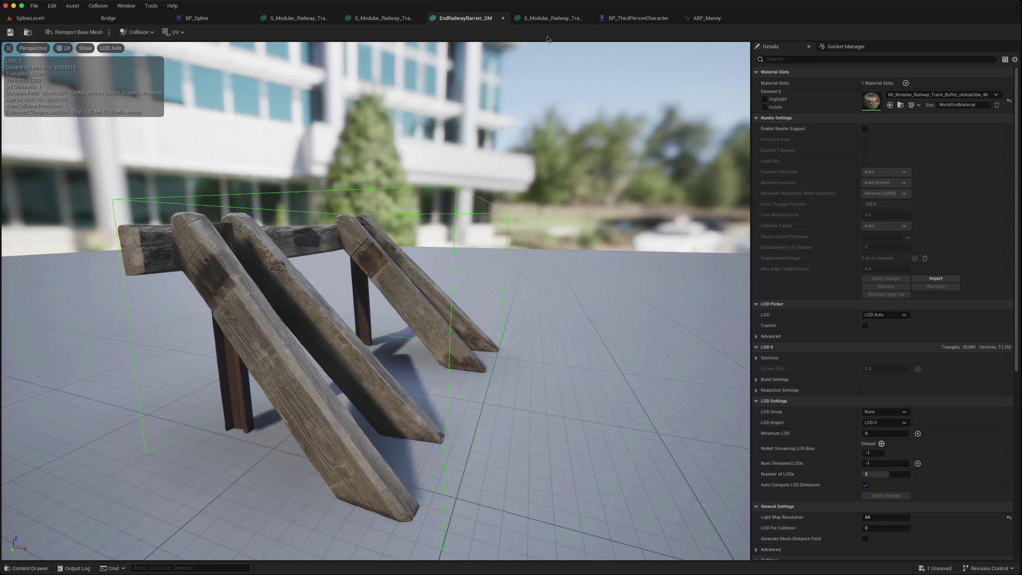
pyautogui.click(551, 18)
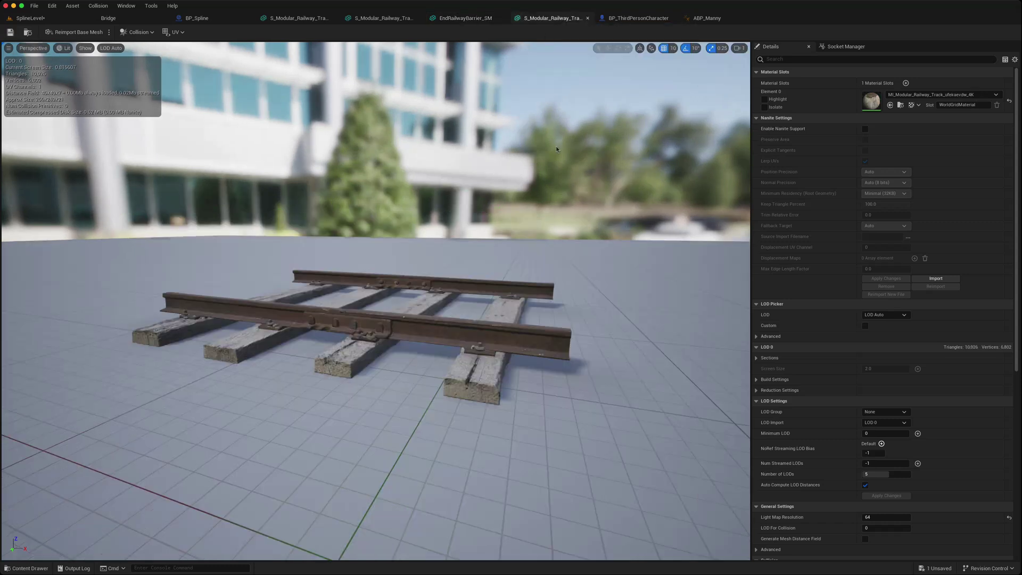
pyautogui.click(138, 33)
pyautogui.click(158, 84)
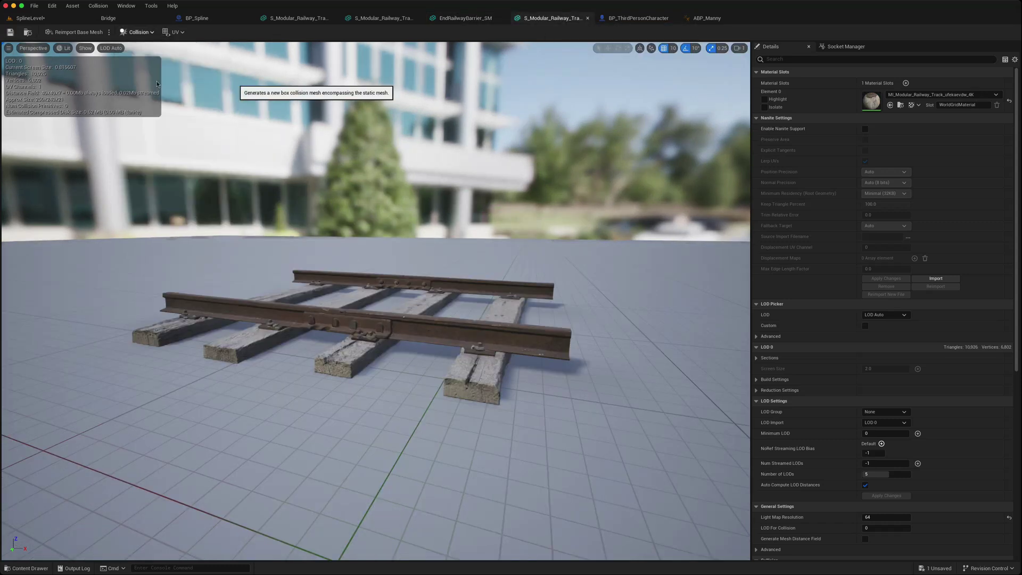
pyautogui.scroll(-10, 809, 336)
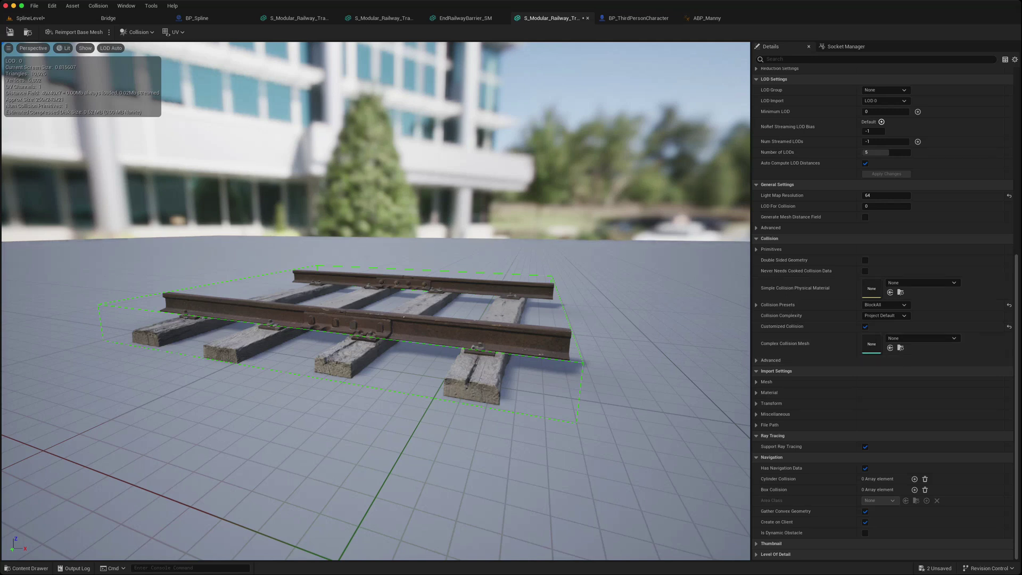
# Step: Play From Here in SplineLevel and run the character onto the tracks to test collisions
pyautogui.click(41, 21)
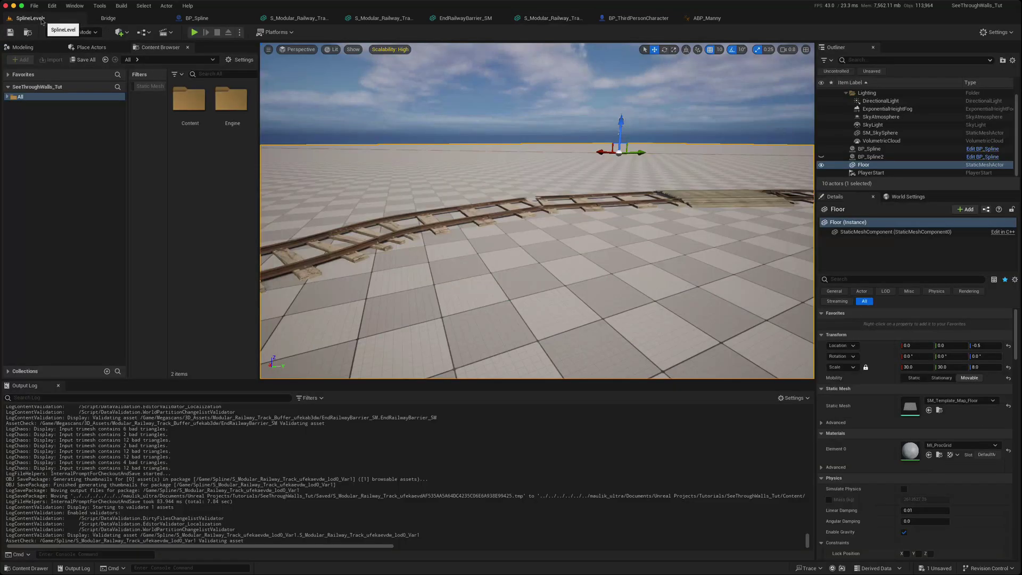
pyautogui.moveTo(522, 244)
pyautogui.mouseDown(button='right')
pyautogui.moveTo(535, 249)
pyautogui.moveTo(523, 247)
pyautogui.mouseUp(button='right')
pyautogui.rightClick(466, 257)
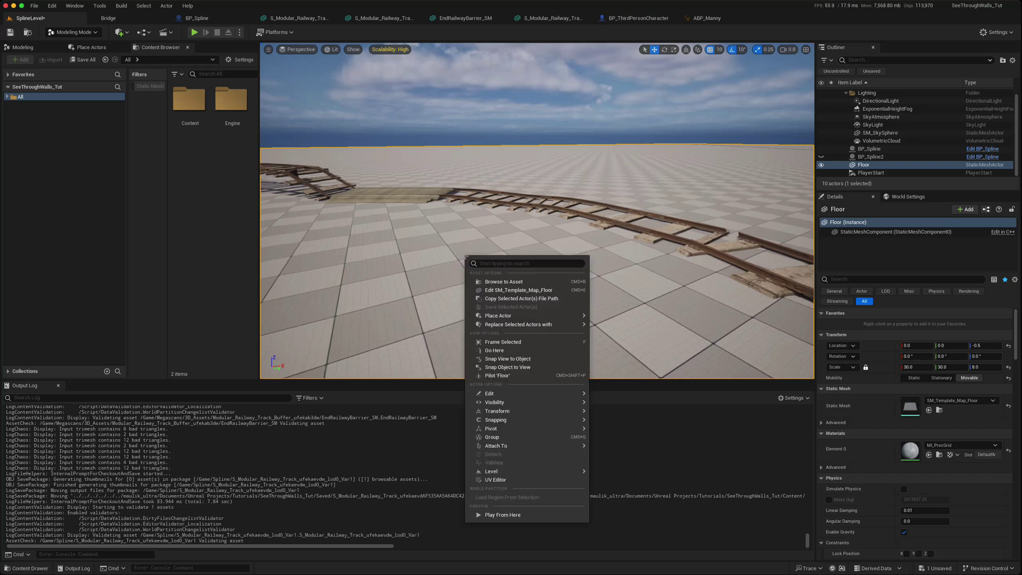
pyautogui.click(496, 515)
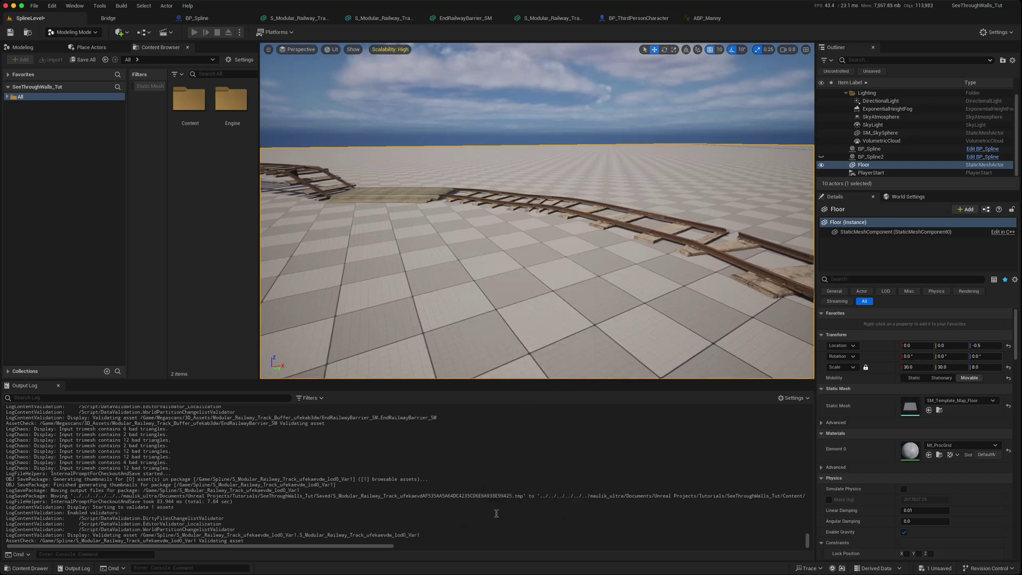
pyautogui.click(442, 289)
pyautogui.press('w')
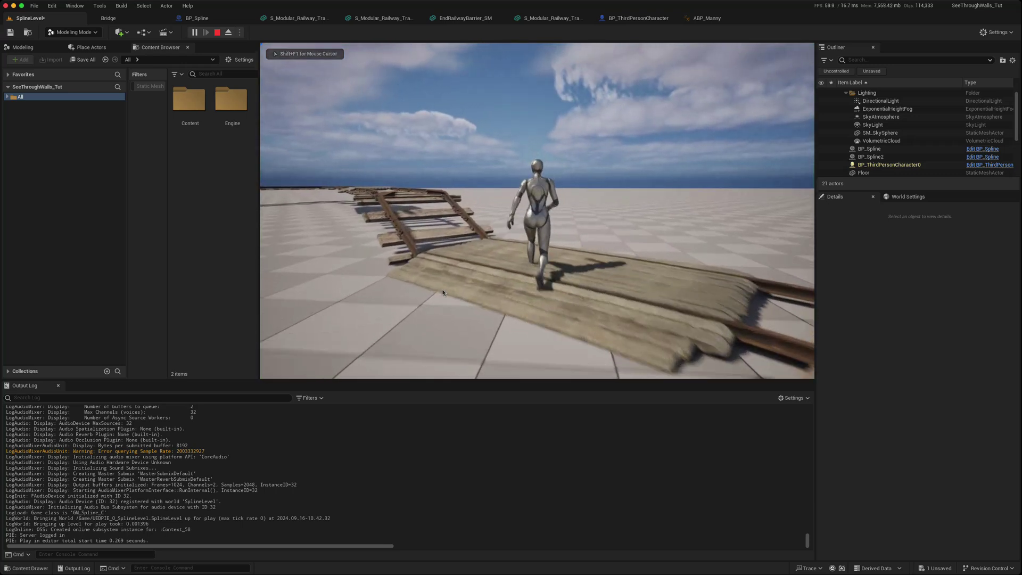
pyautogui.press('s')
pyautogui.press('Escape')
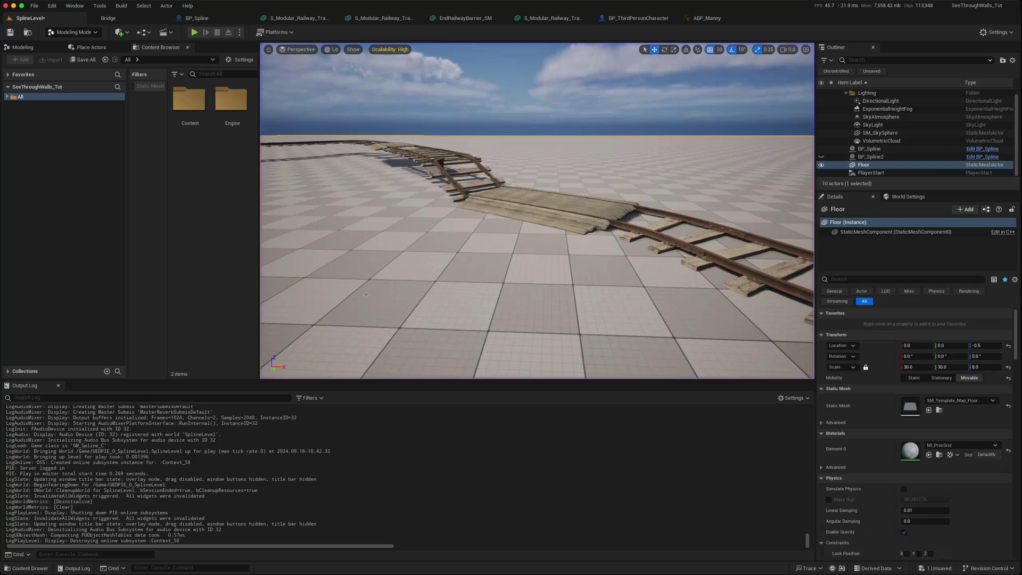
# Step: Add a Set Collision Enabled node off the Add Spline Mesh Component return value
pyautogui.click(207, 21)
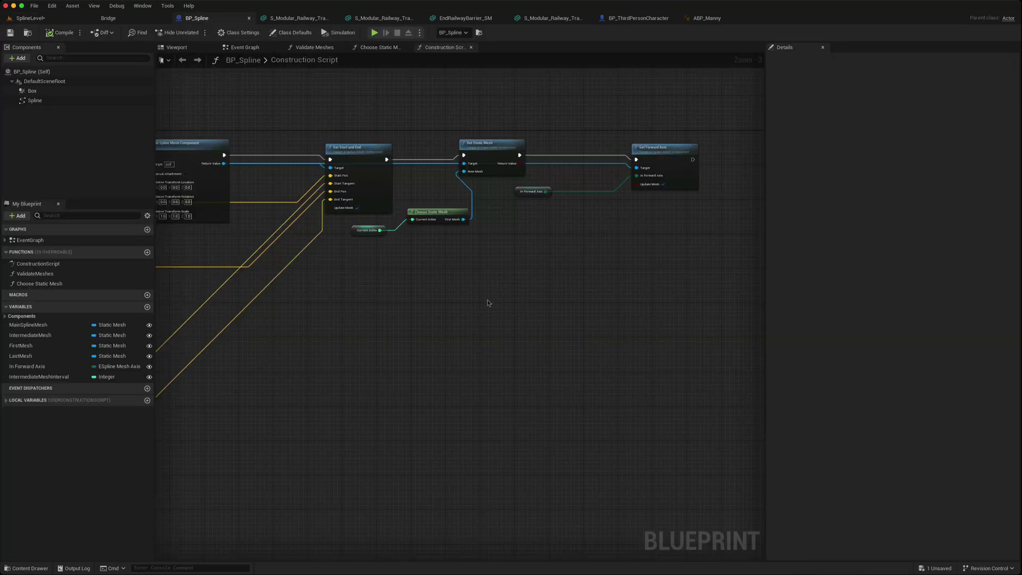
pyautogui.moveTo(488, 303); pyautogui.dragTo(627, 280, button='right')
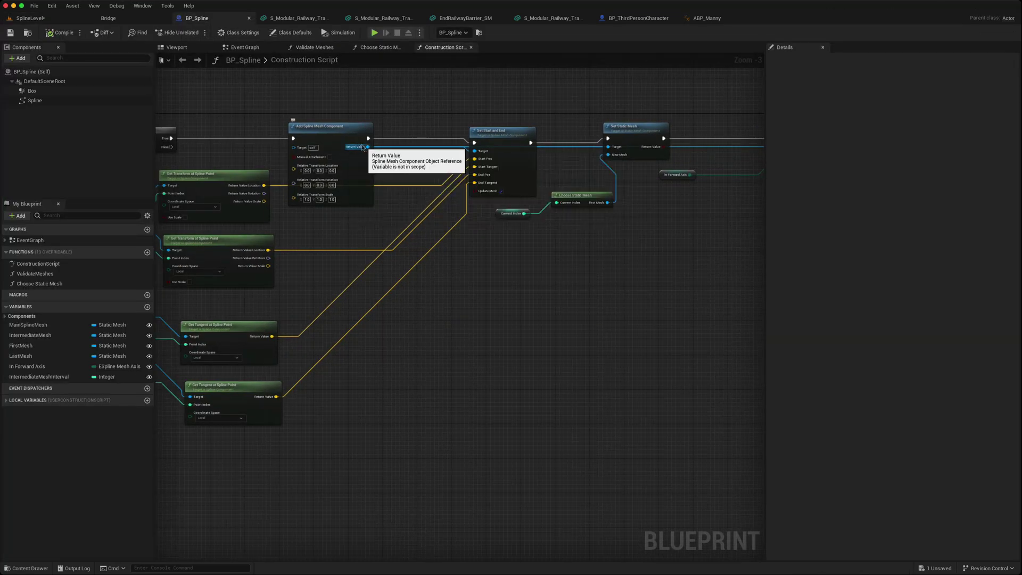
pyautogui.moveTo(367, 147); pyautogui.dragTo(554, 201)
pyautogui.write('set')
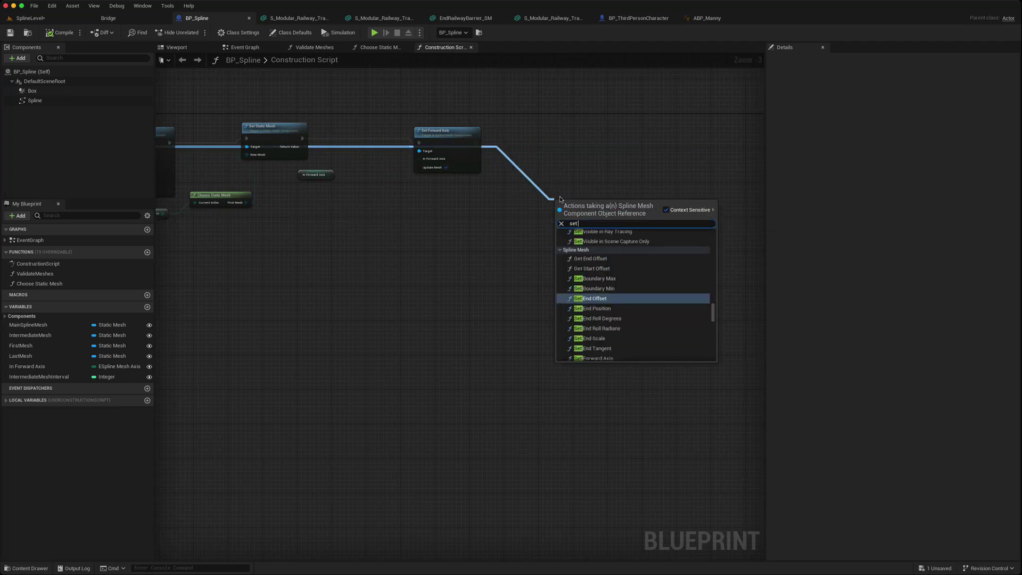
pyautogui.write(' col')
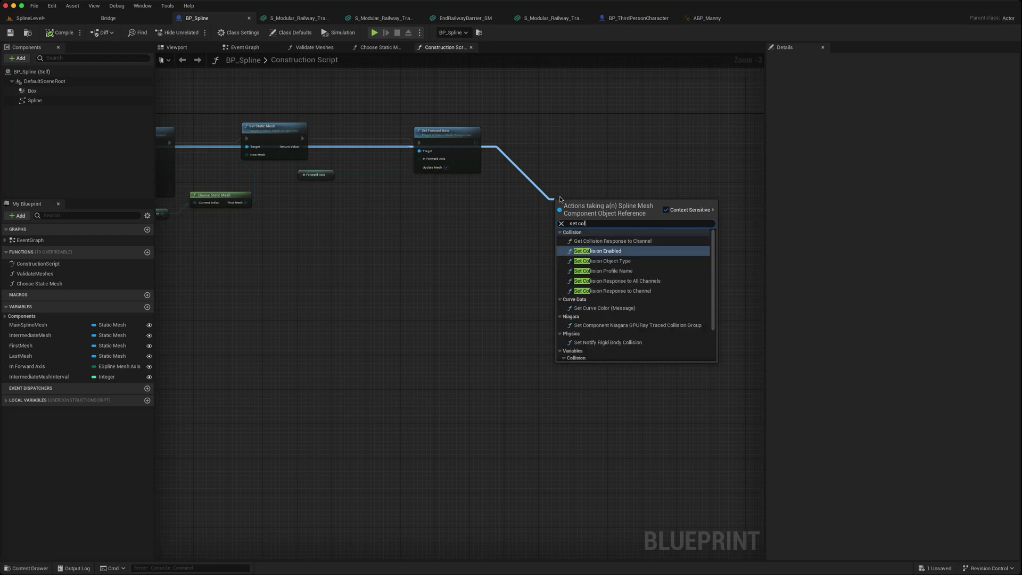
pyautogui.click(602, 251)
pyautogui.moveTo(596, 206); pyautogui.dragTo(563, 162)
pyautogui.scroll(3, 563, 162)
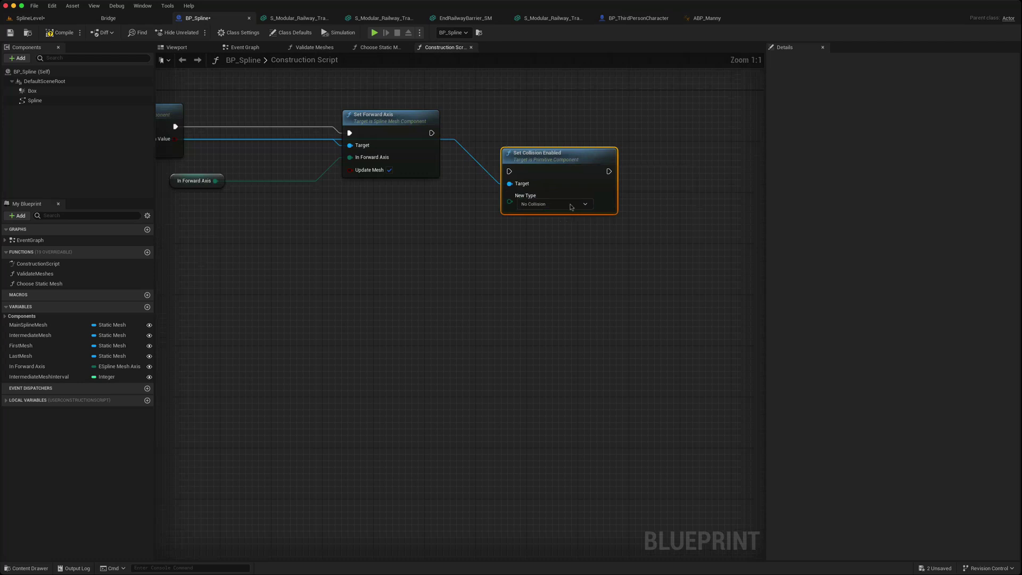
# Step: Set New Type to Collision Enabled (Query and Physics), wire it after Set Forward Axis, and compile
pyautogui.click(556, 204)
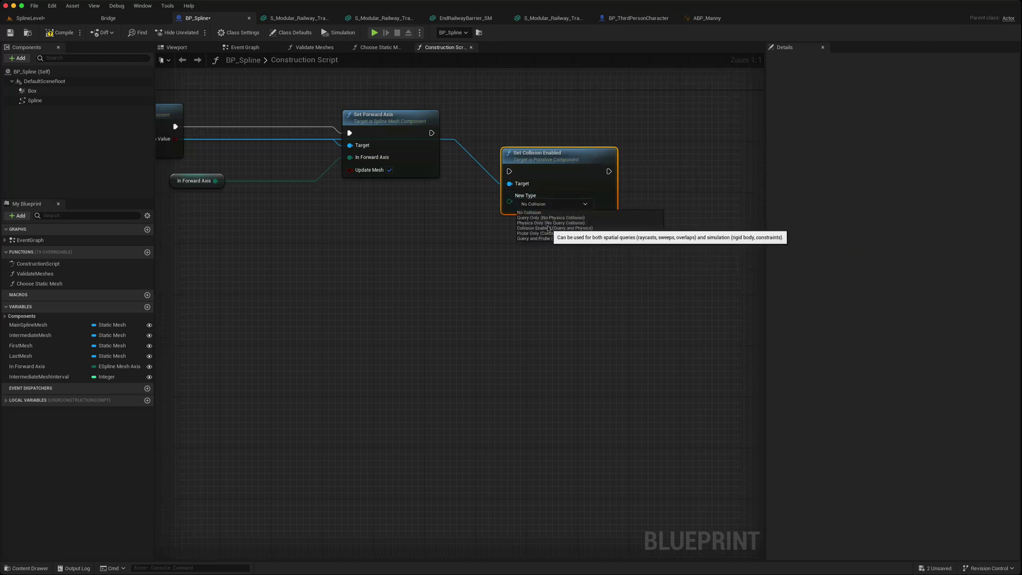
pyautogui.click(549, 229)
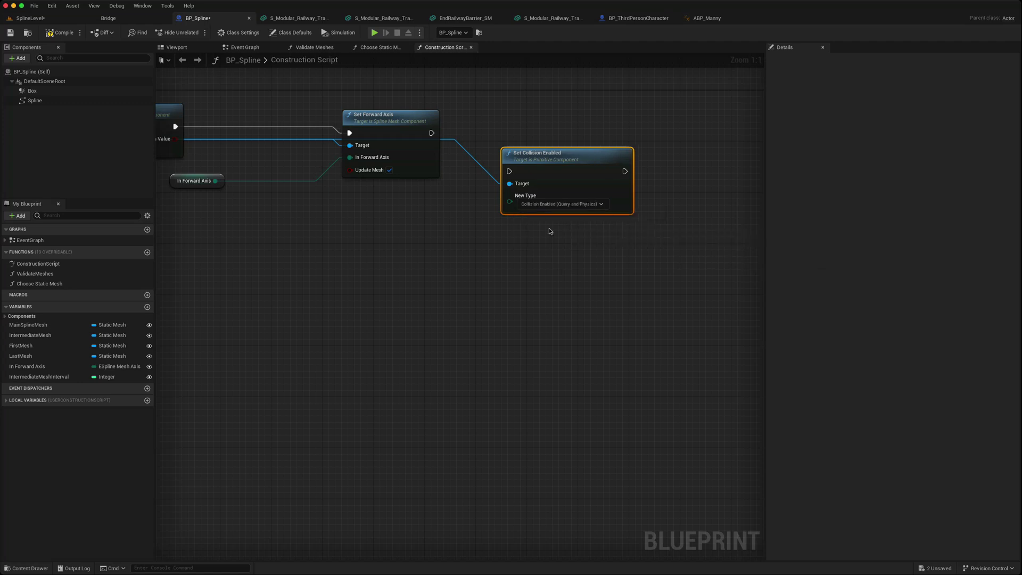
pyautogui.moveTo(509, 171); pyautogui.dragTo(433, 133)
pyautogui.moveTo(532, 154); pyautogui.dragTo(526, 142)
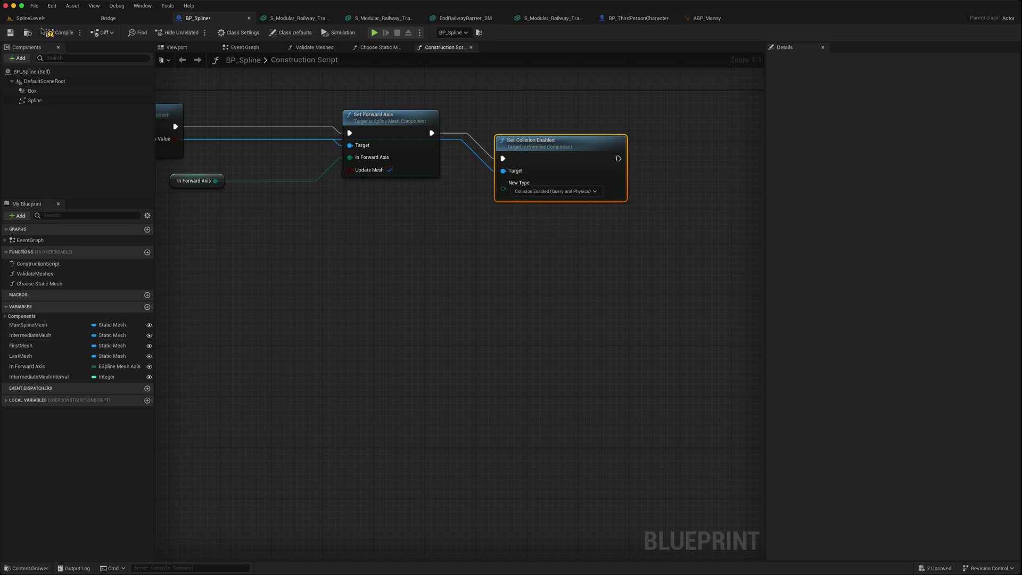
pyautogui.click(58, 32)
pyautogui.click(30, 17)
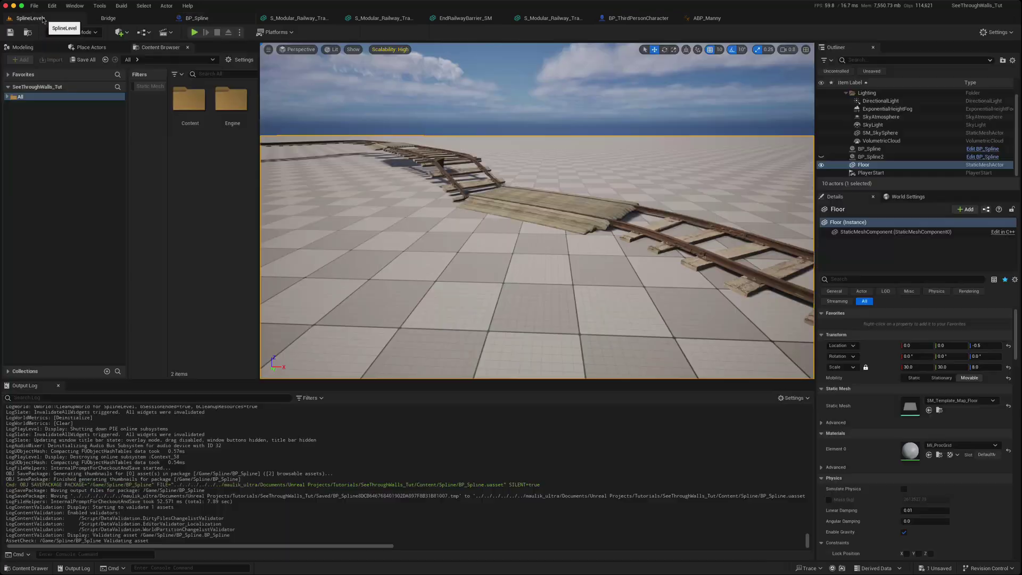
pyautogui.rightClick(486, 274)
pyautogui.click(506, 530)
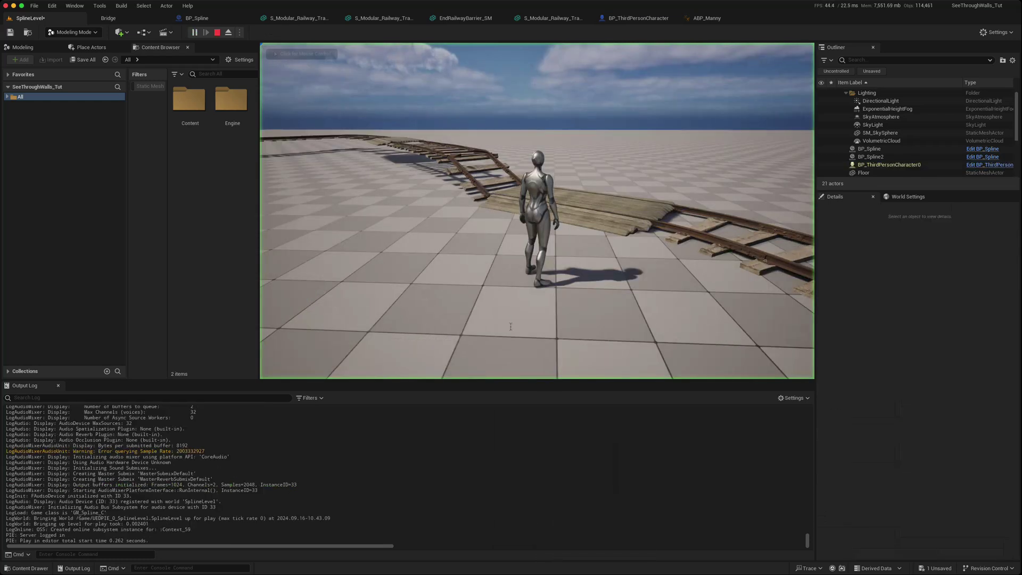
pyautogui.click(505, 315)
pyautogui.press('w')
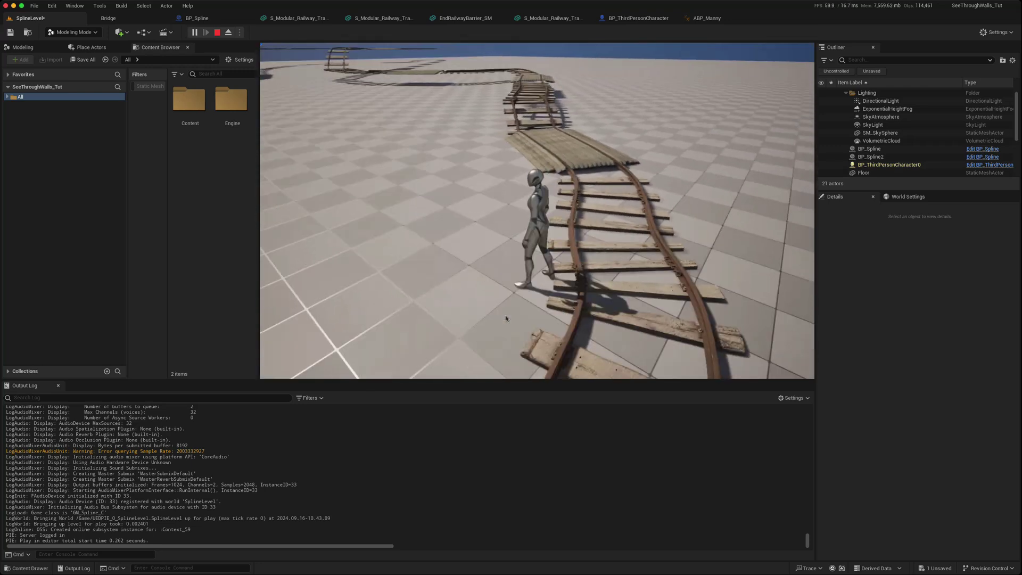
pyautogui.press('Escape')
pyautogui.moveTo(419, 204); pyautogui.dragTo(549, 153, button='right')
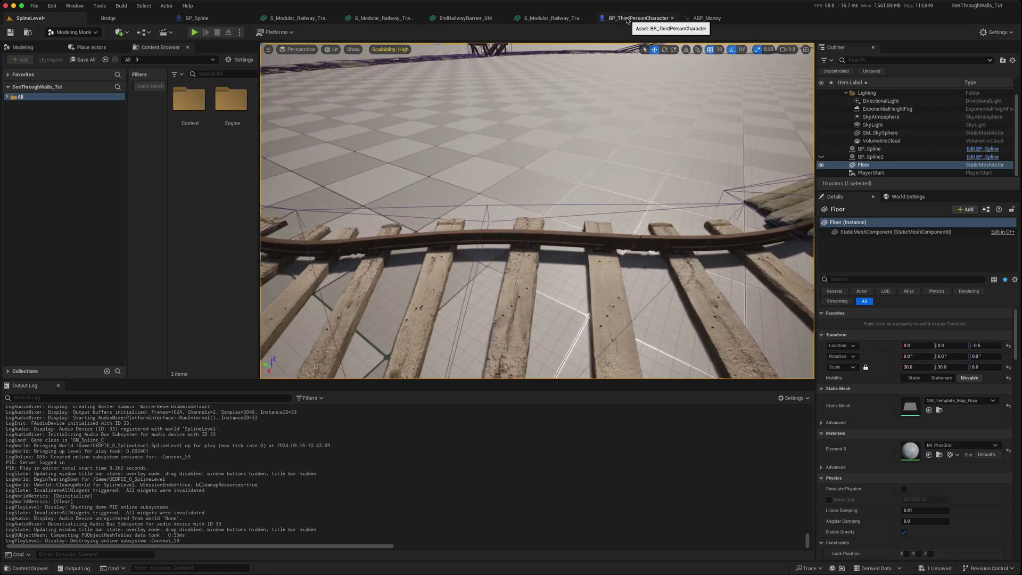
# Step: Find ABP_Manny through BP_ThirdPersonCharacter's Mesh component and open its AnimGraph
pyautogui.click(627, 19)
pyautogui.click(181, 49)
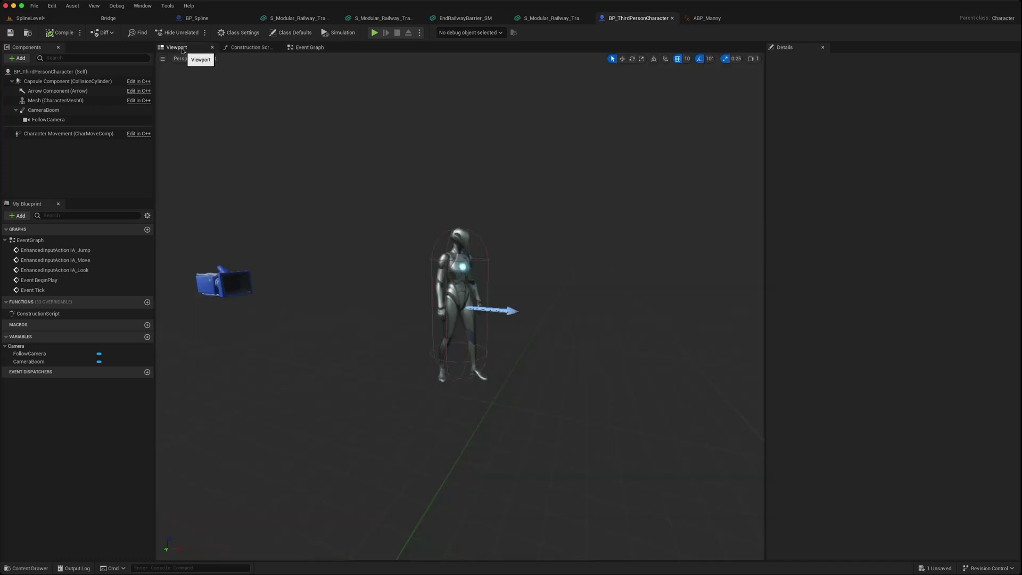
pyautogui.click(458, 279)
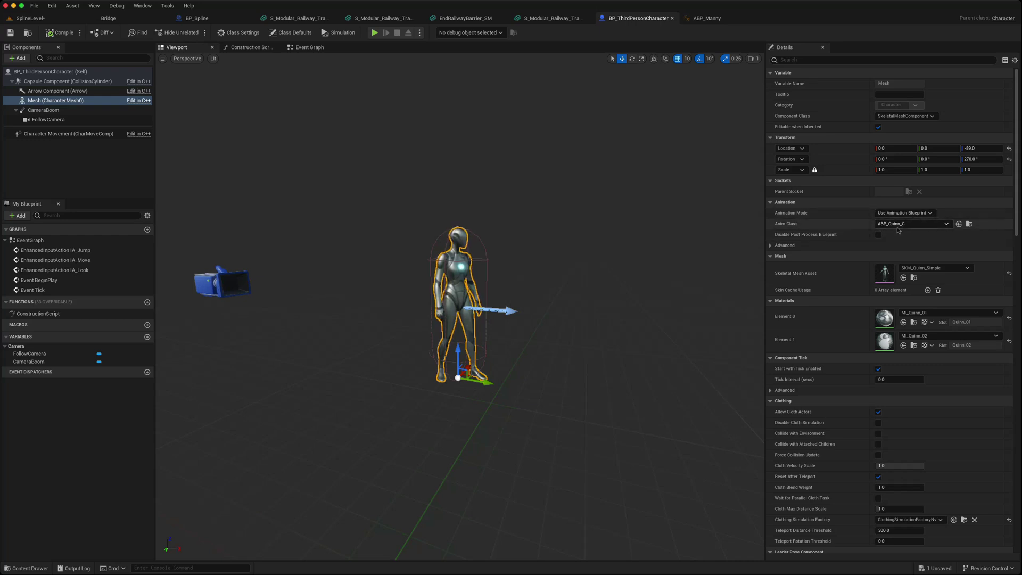
pyautogui.click(715, 20)
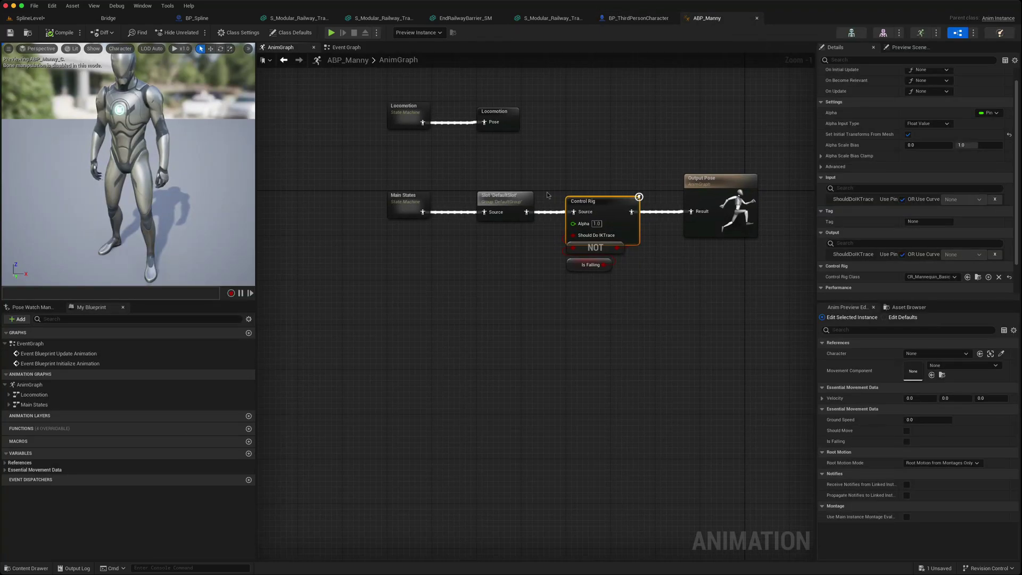
# Step: Wire the Slot pose straight into Output Pose, bypassing the Control Rig, and compile
pyautogui.moveTo(525, 212); pyautogui.dragTo(692, 214)
pyautogui.moveTo(708, 179); pyautogui.dragTo(735, 179)
pyautogui.click(51, 33)
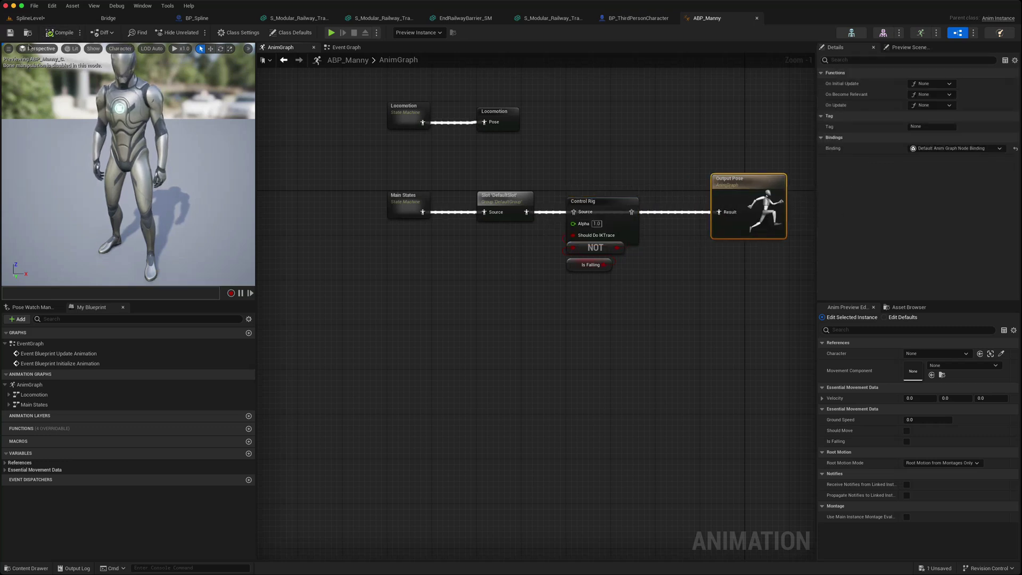
# Step: Return to SplineLevel and start Play to walk the character on the tracks
pyautogui.click(42, 20)
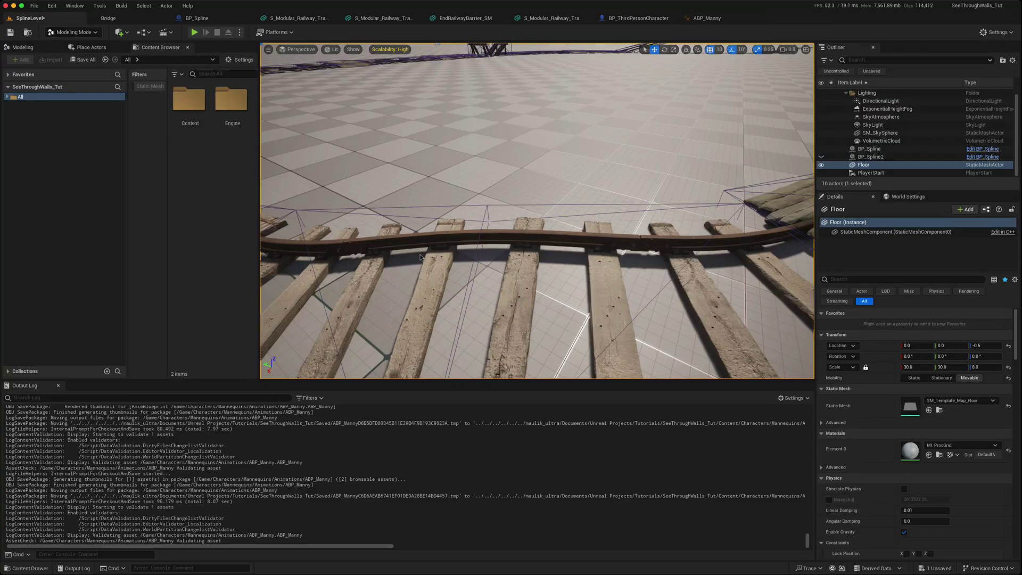
pyautogui.click(194, 32)
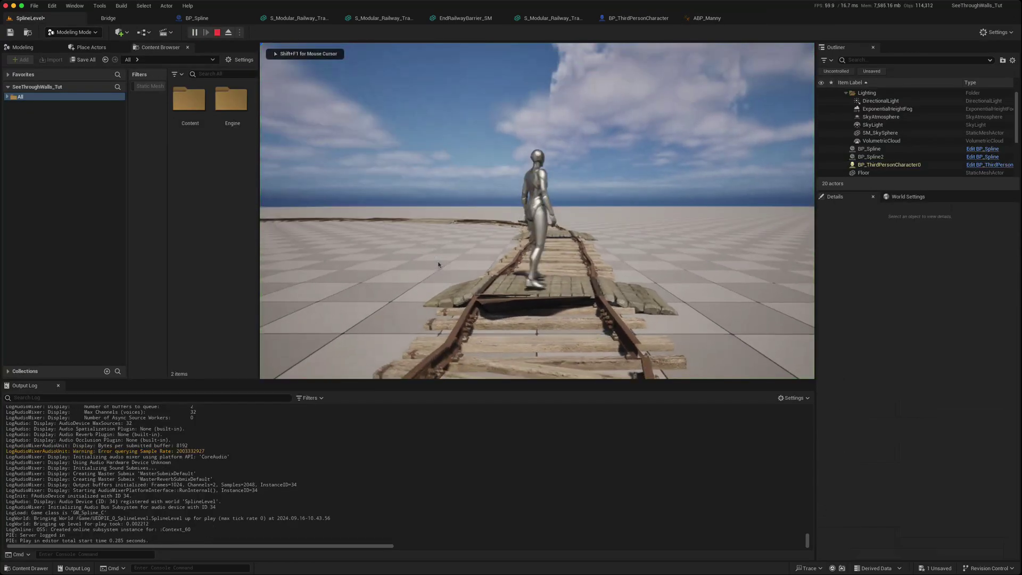